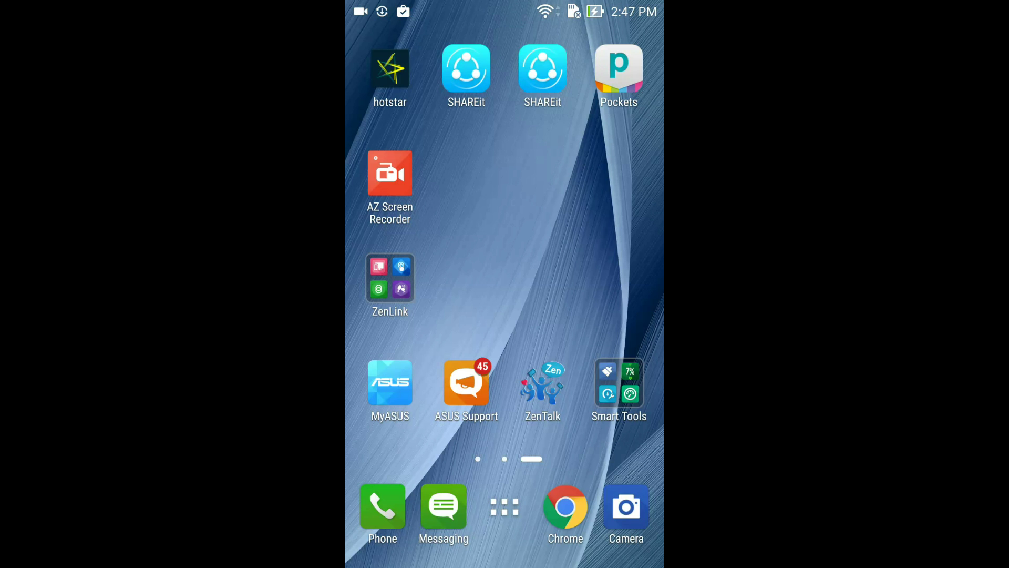
# Launch Chrome, open a new tab and search Google for 'vibe pro'.
pyautogui.click(565, 506)
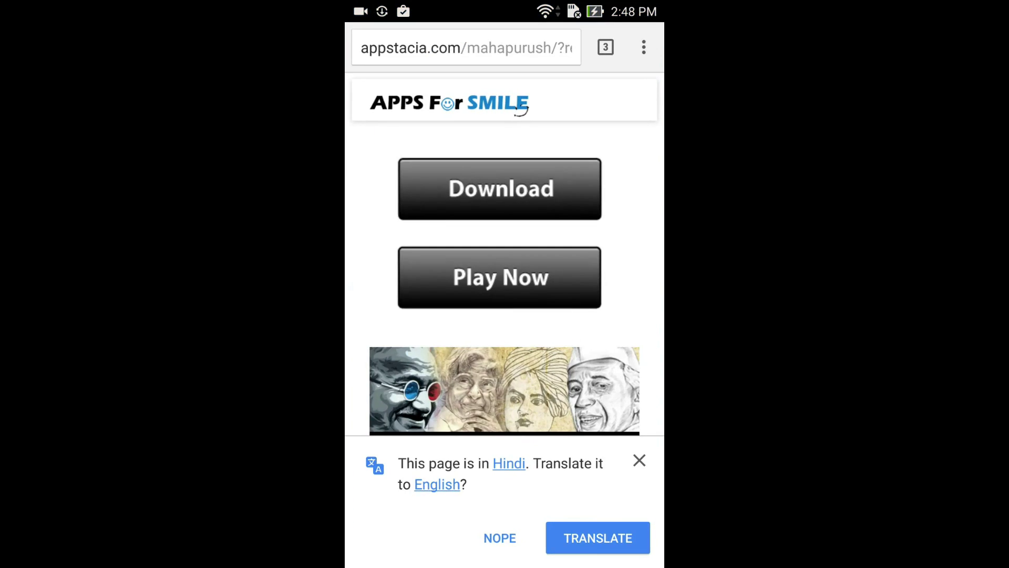
pyautogui.click(605, 47)
pyautogui.click(370, 48)
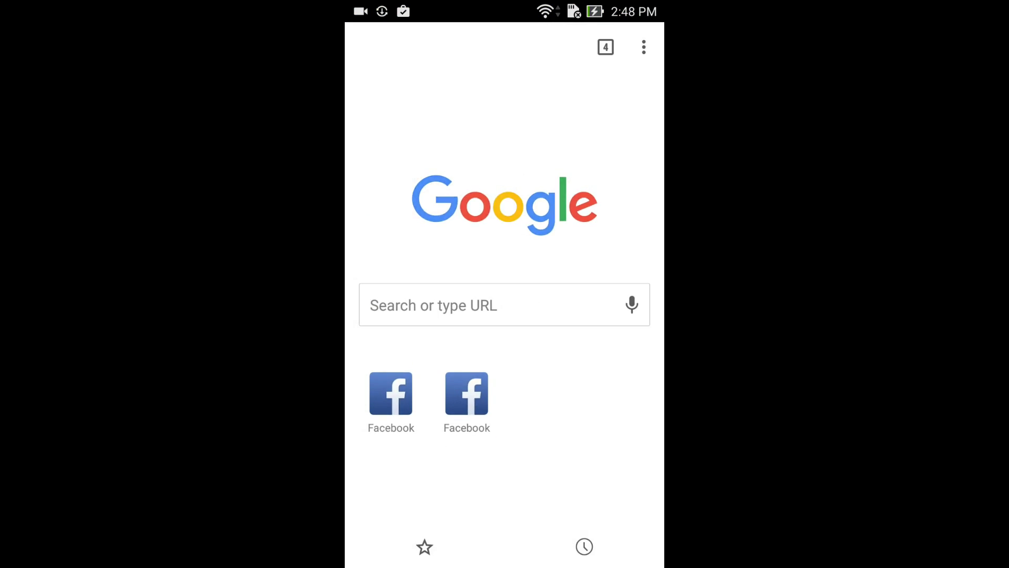
pyautogui.click(488, 306)
pyautogui.write('v')
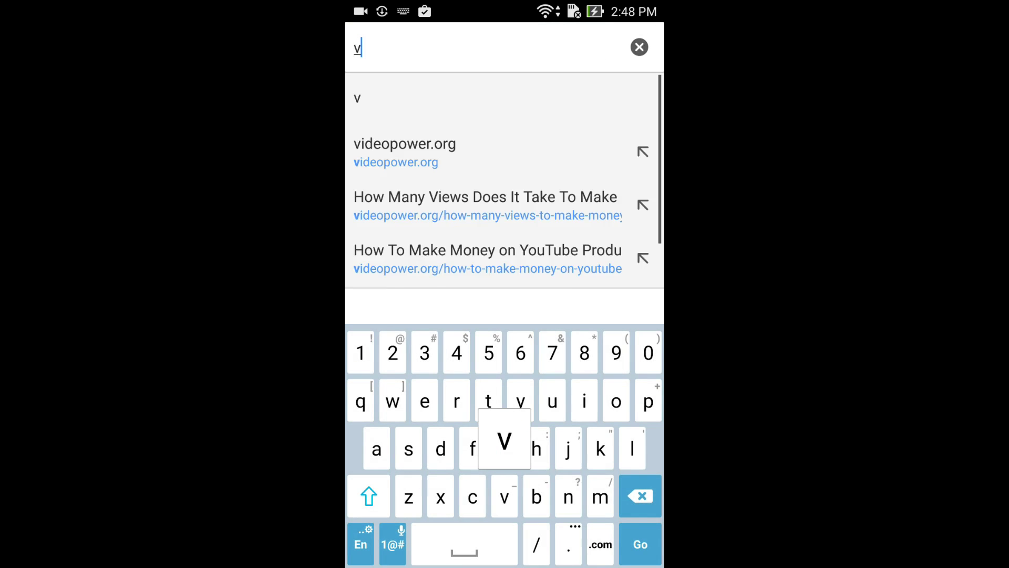
pyautogui.write('ibe pr')
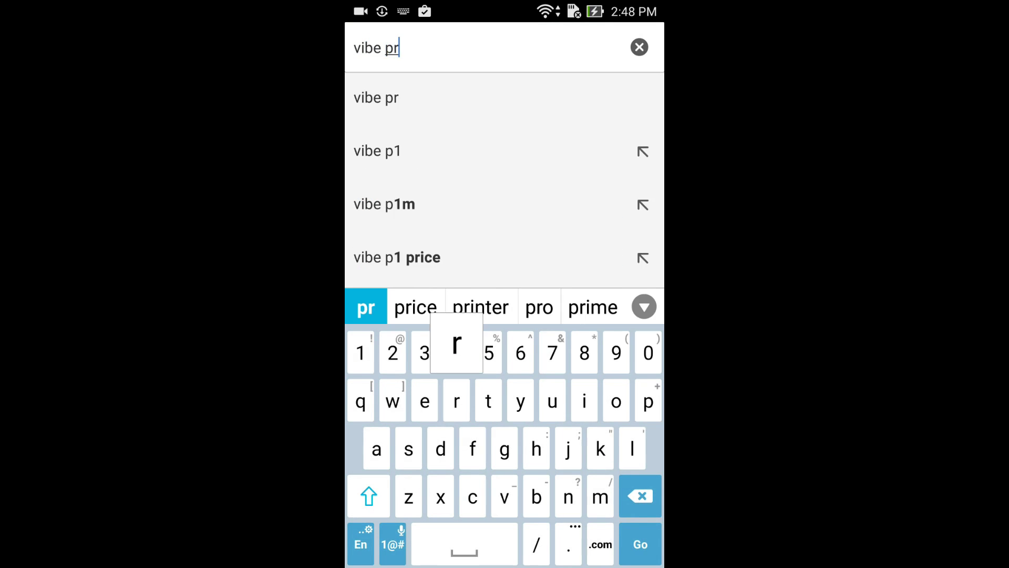
pyautogui.press('Return')
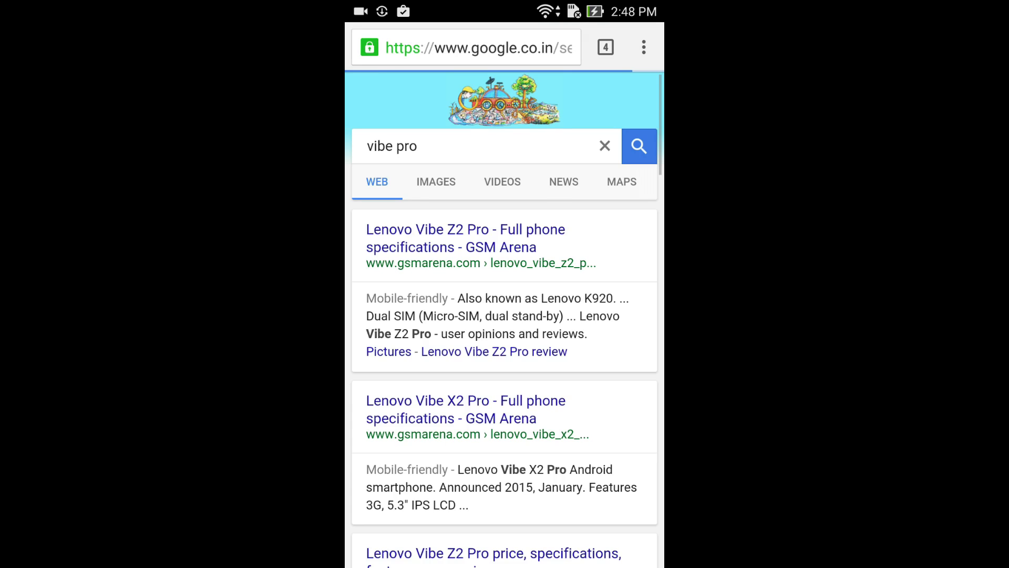
# Open the Lenovo Vibe Z2 Pro result from the 'vibe pro' search results.
pyautogui.click(466, 238)
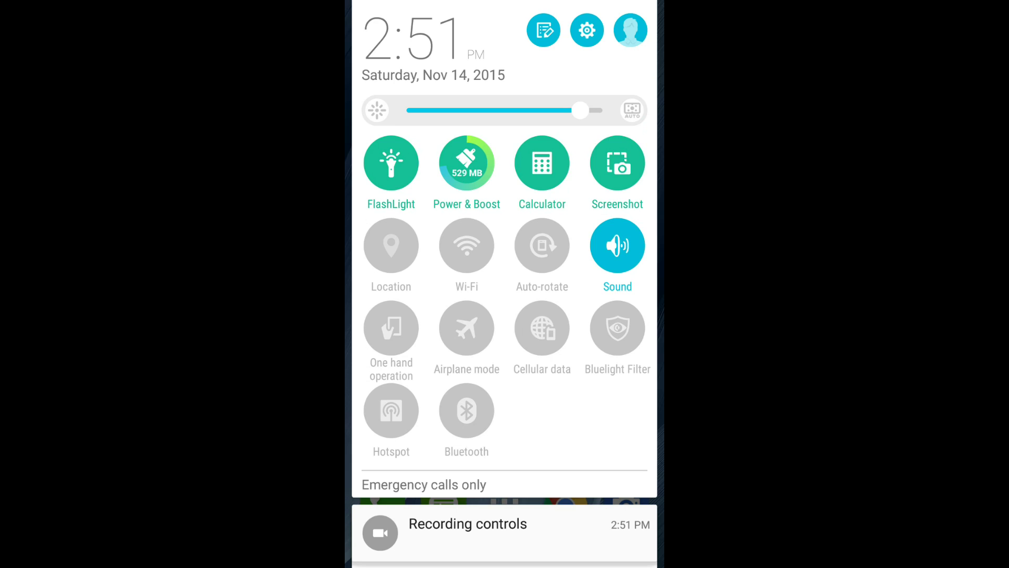
# Turn Wi-Fi on, then relaunch Chrome, accept its terms with usage stats, and skip sign-in.
pyautogui.click(467, 246)
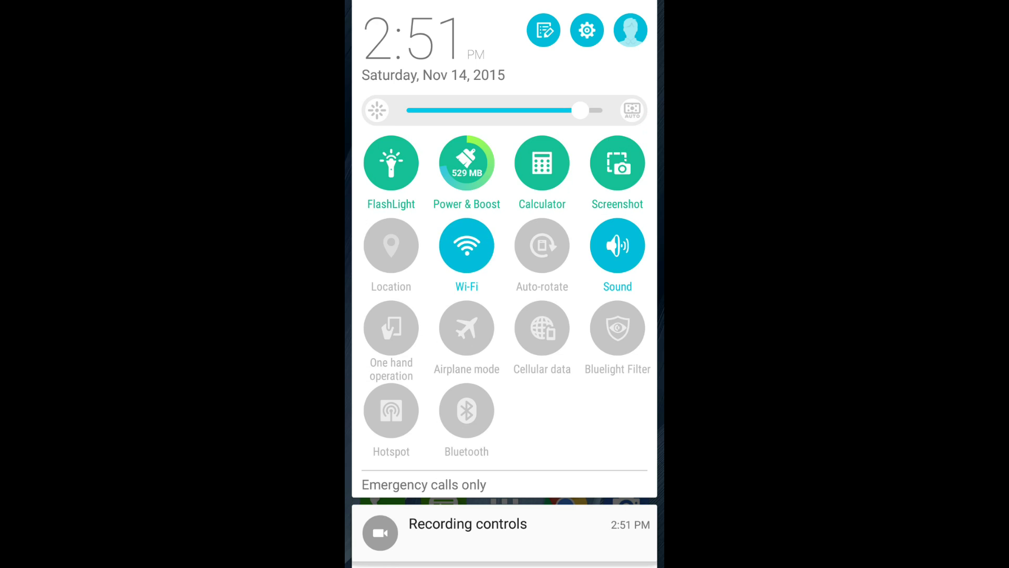
pyautogui.moveTo(504, 552); pyautogui.dragTo(505, 79)
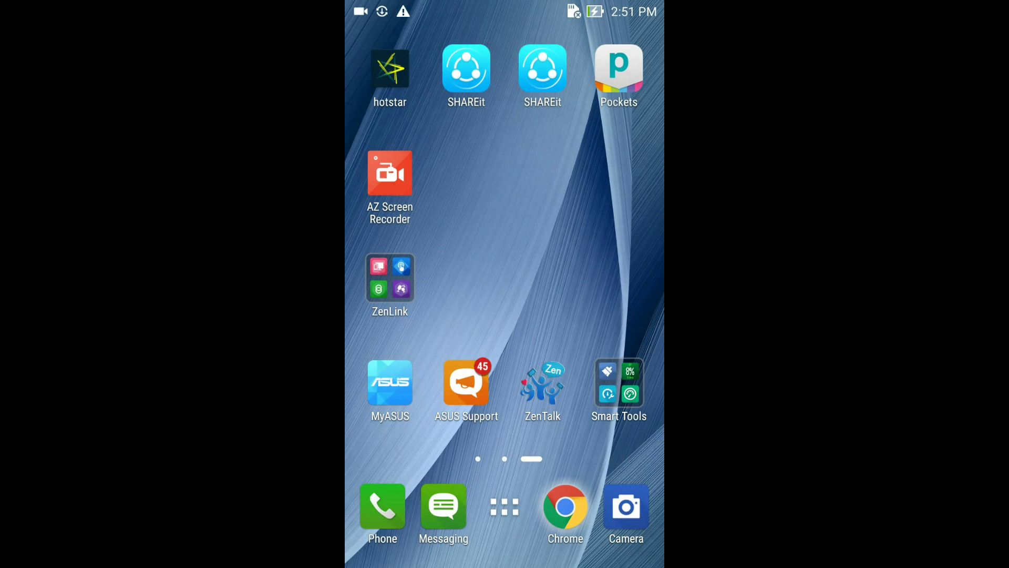
pyautogui.click(566, 507)
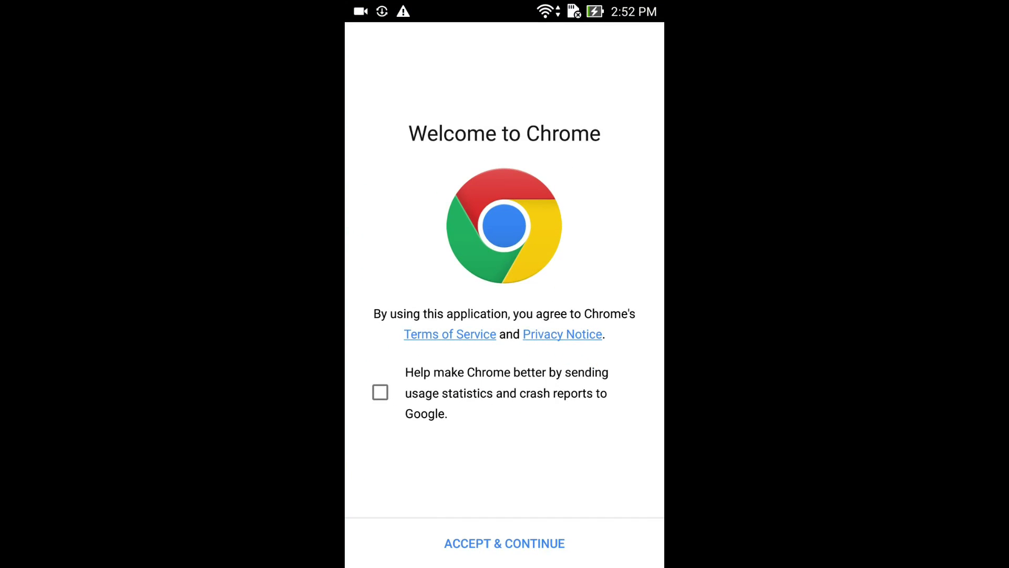
pyautogui.click(380, 392)
pyautogui.click(505, 543)
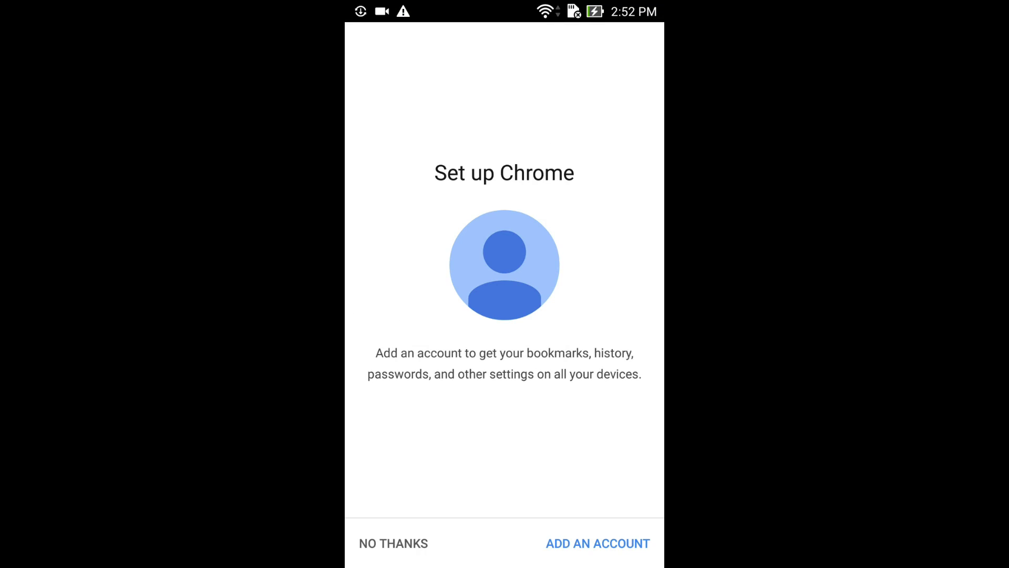
pyautogui.click(394, 543)
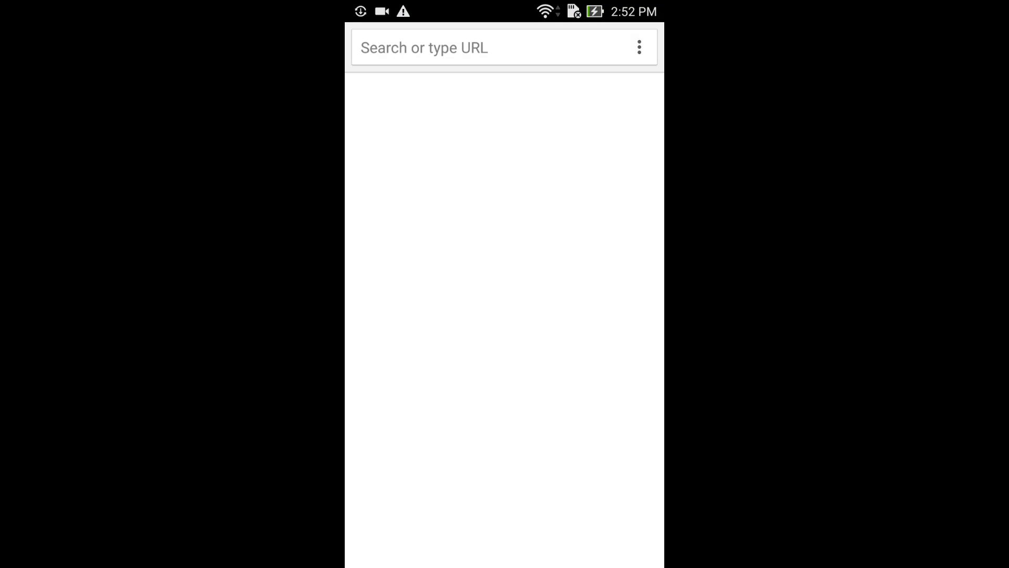
# Search Google for 'vibe pro' from Chrome's address bar.
pyautogui.click(473, 47)
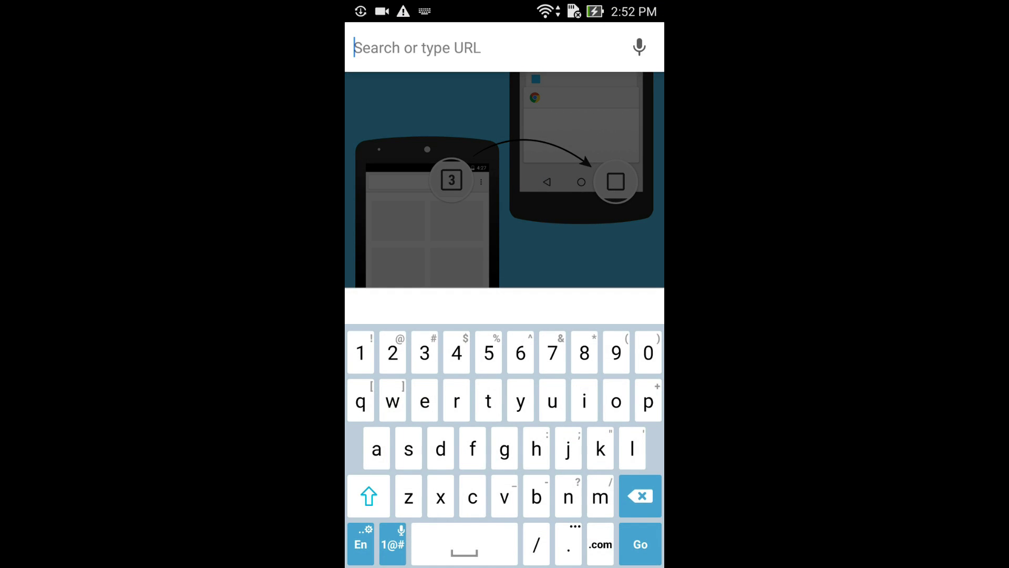
pyautogui.write('vibe')
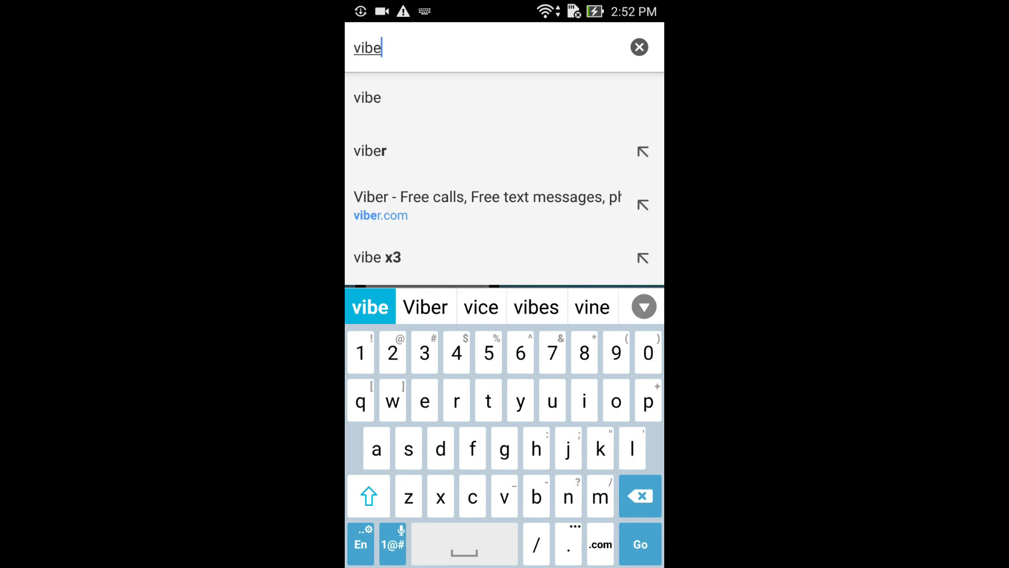
pyautogui.write(' pro')
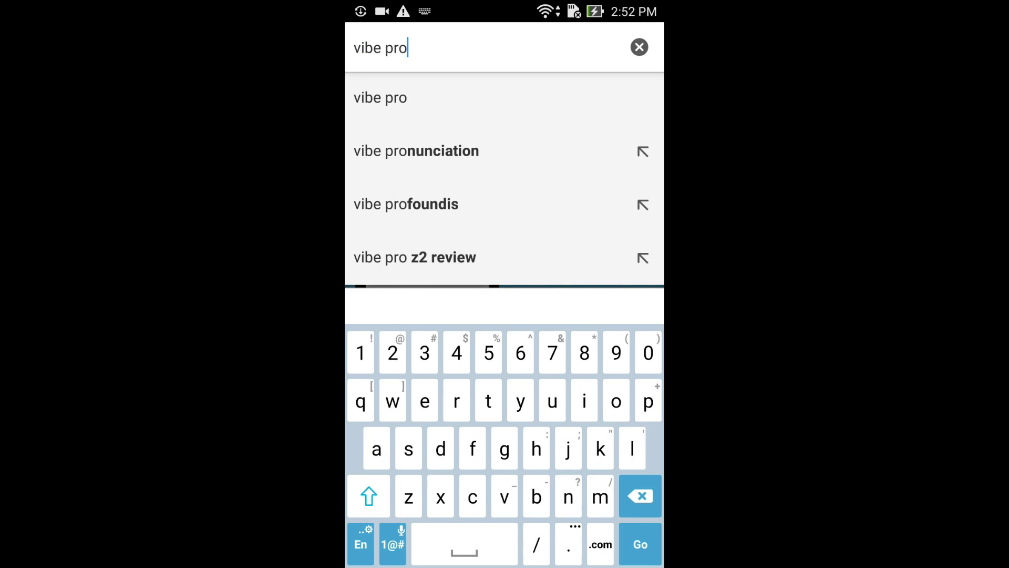
pyautogui.press('Return')
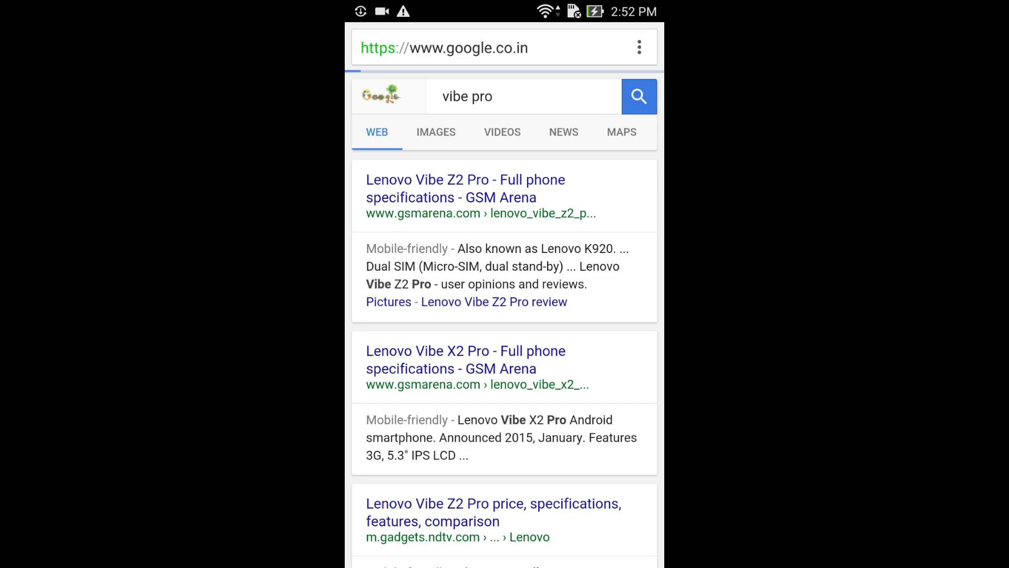